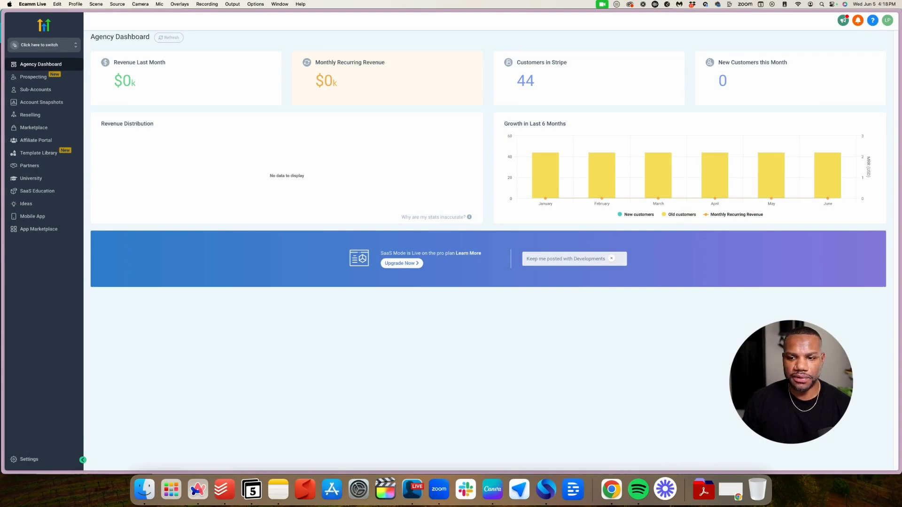
- Go to the Email Services page under GoHighLevel's agency Settings
{"action": "left_click", "coordinate": [47, 384]}
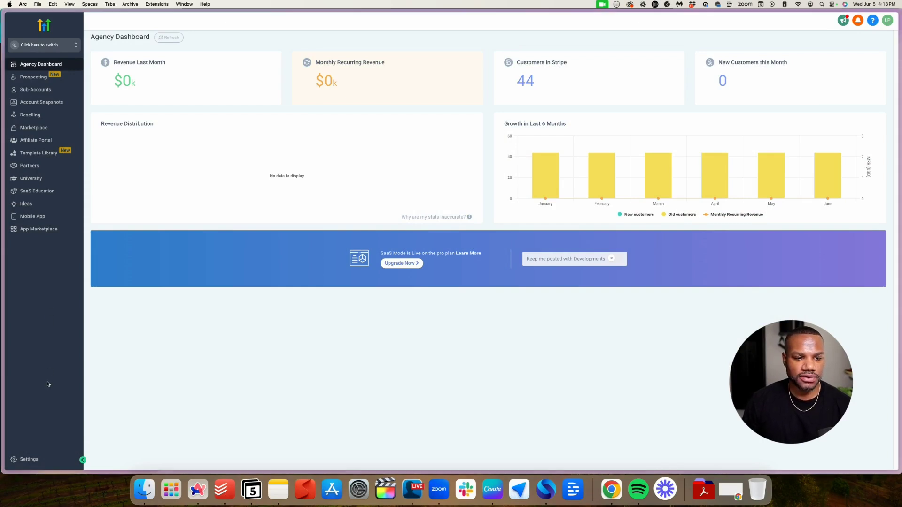
{"action": "left_click", "coordinate": [23, 459]}
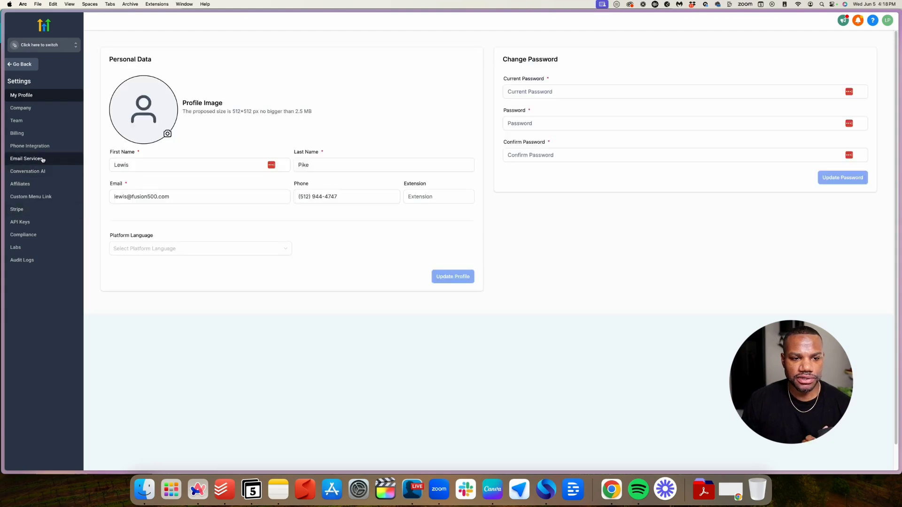
{"action": "left_click", "coordinate": [42, 159]}
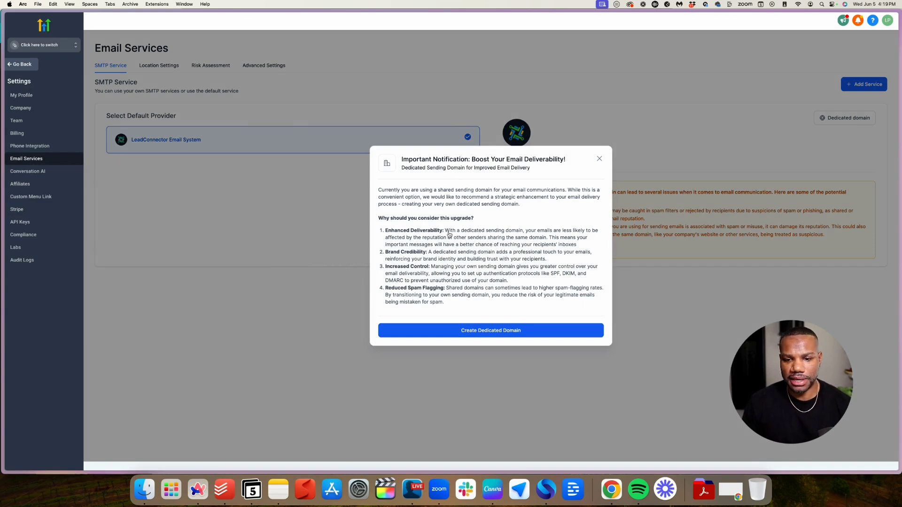
{"action": "left_click_drag", "start_coordinate": [488, 322], "coordinate": [610, 295]}
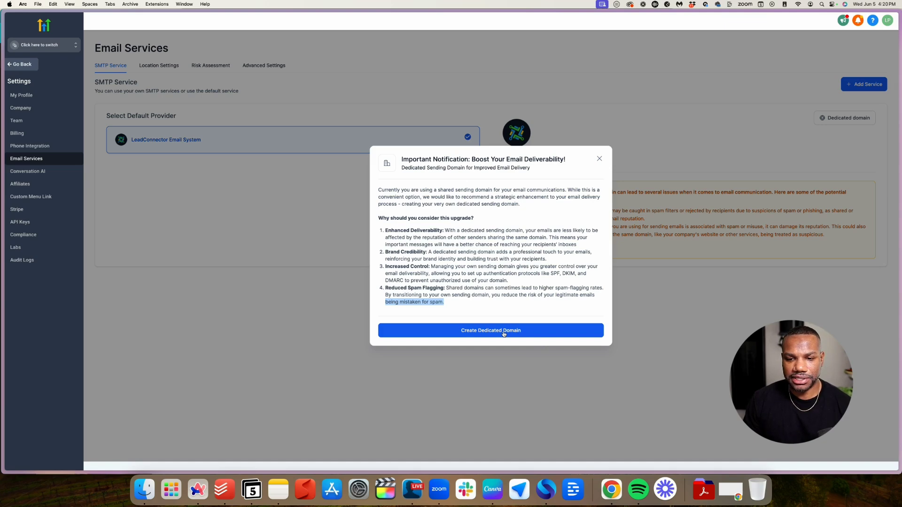
- Start creating a dedicated sending domain and enter 'reply.' as the domain name
{"action": "left_click", "coordinate": [504, 331]}
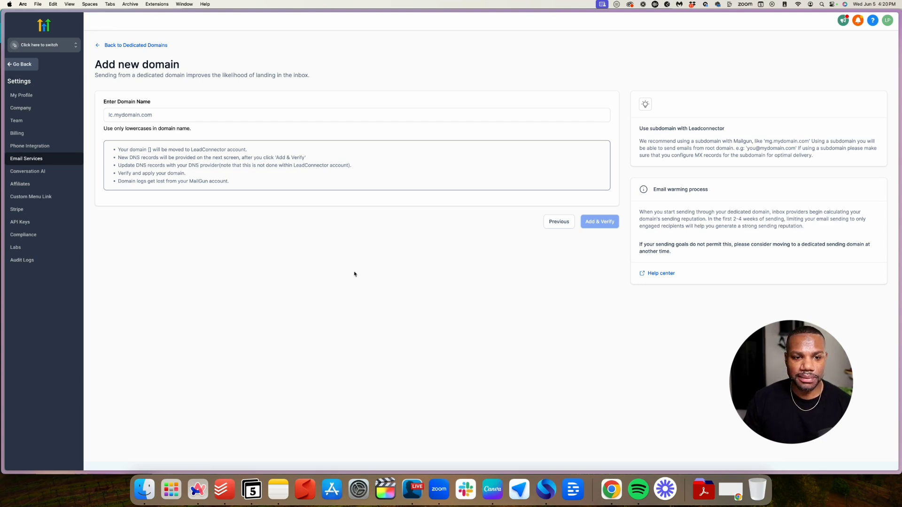
{"action": "left_click", "coordinate": [174, 114]}
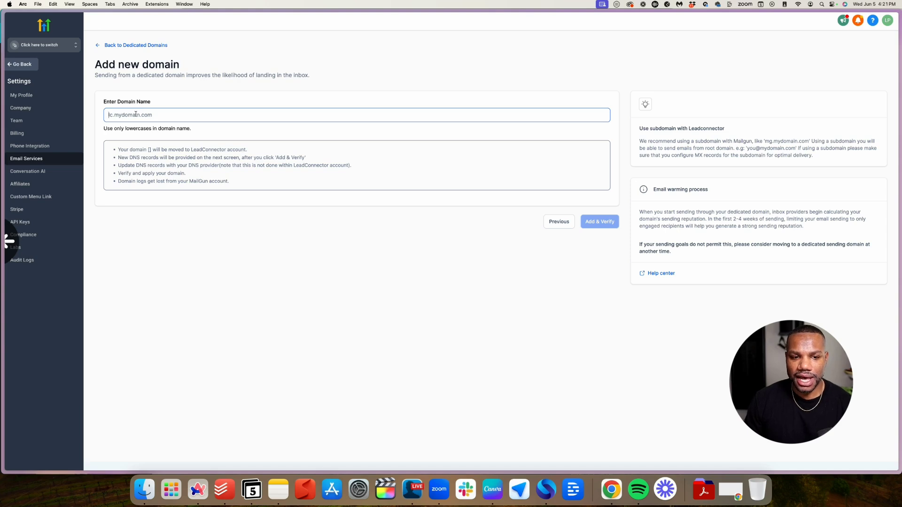
{"action": "type", "text": "reply"}
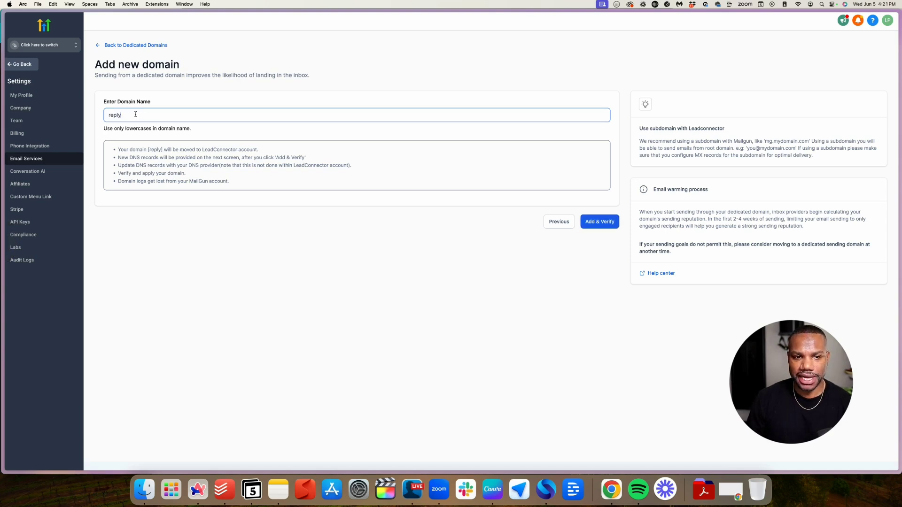
{"action": "type", "text": "."}
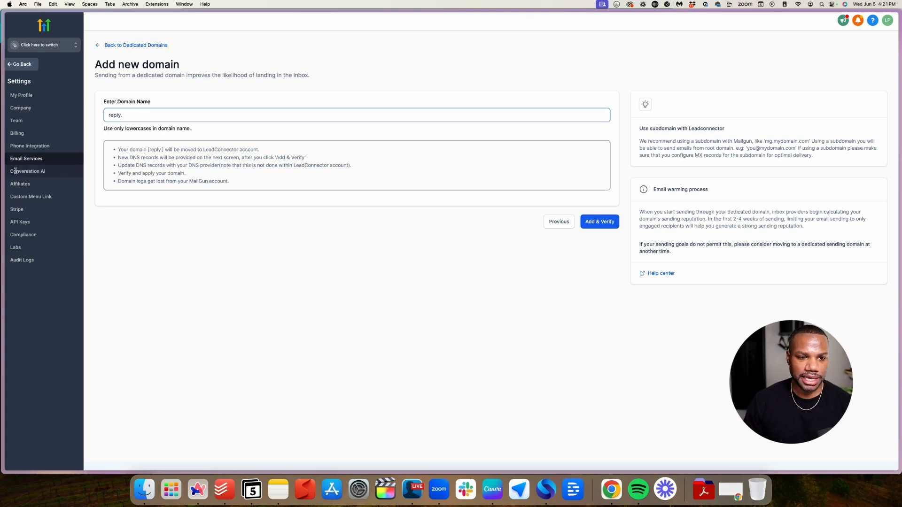
- Show GoHighLevel and Cloudflare side by side and open the digitalsystemsacademy.com site
{"action": "mouse_move", "coordinate": [3, 170]}
{"action": "left_click", "coordinate": [42, 155]}
{"action": "left_click", "coordinate": [44, 169]}
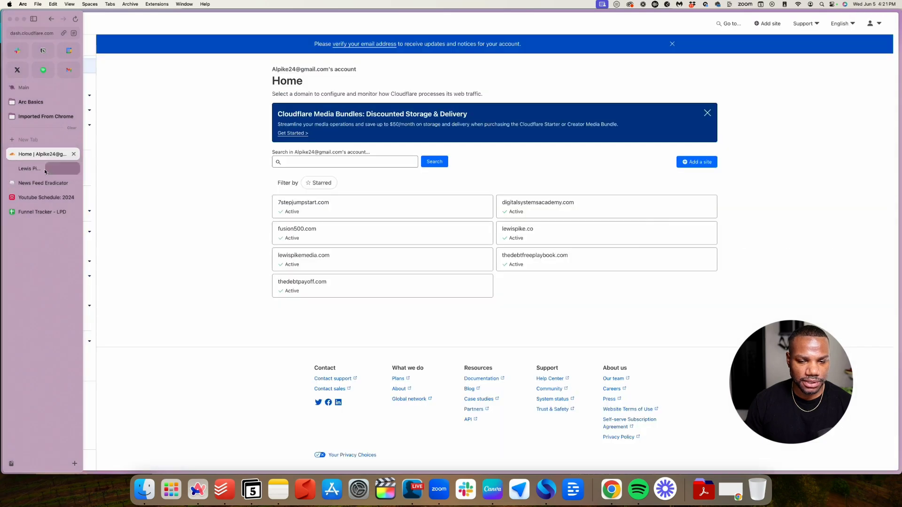
{"action": "left_click", "coordinate": [21, 154], "text": "super"}
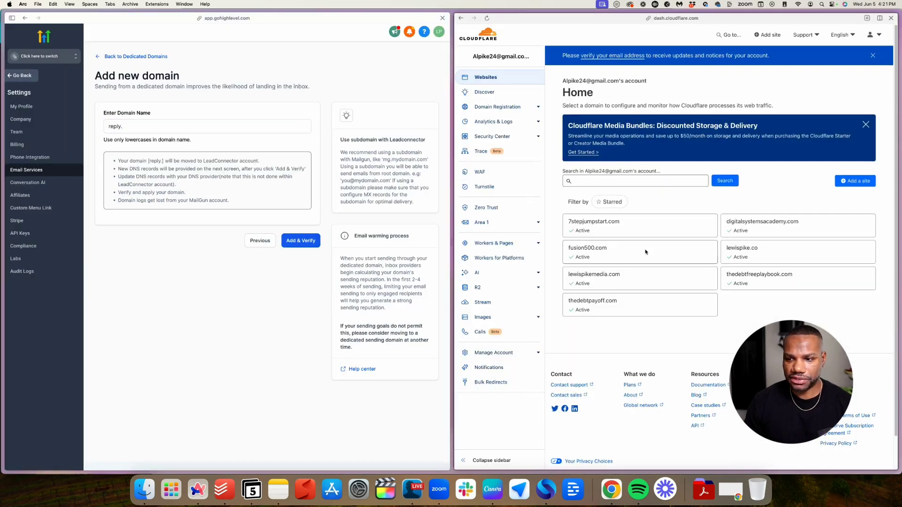
{"action": "left_click", "coordinate": [751, 226]}
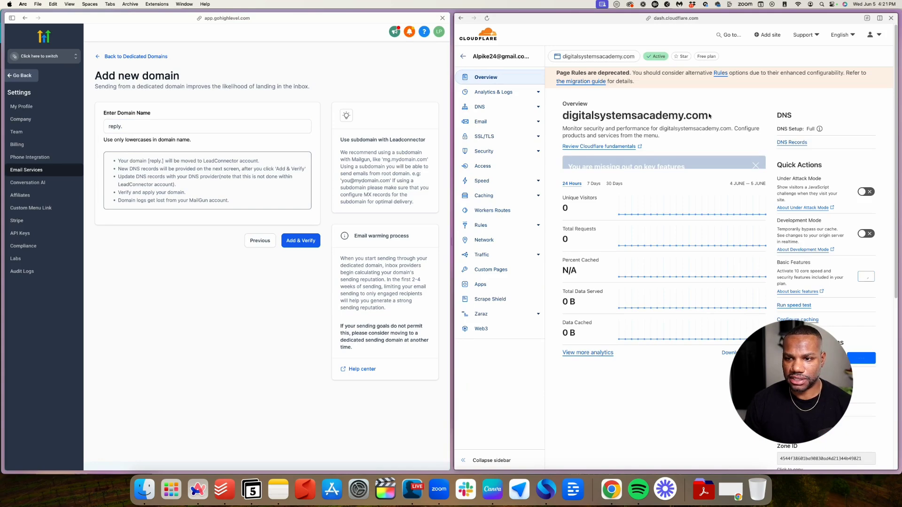
- Copy the domain from Cloudflare to complete reply.digitalsystemsacademy.com and submit it with Add & Verify
{"action": "left_click_drag", "start_coordinate": [708, 115], "coordinate": [564, 115]}
{"action": "key", "text": "super+c"}
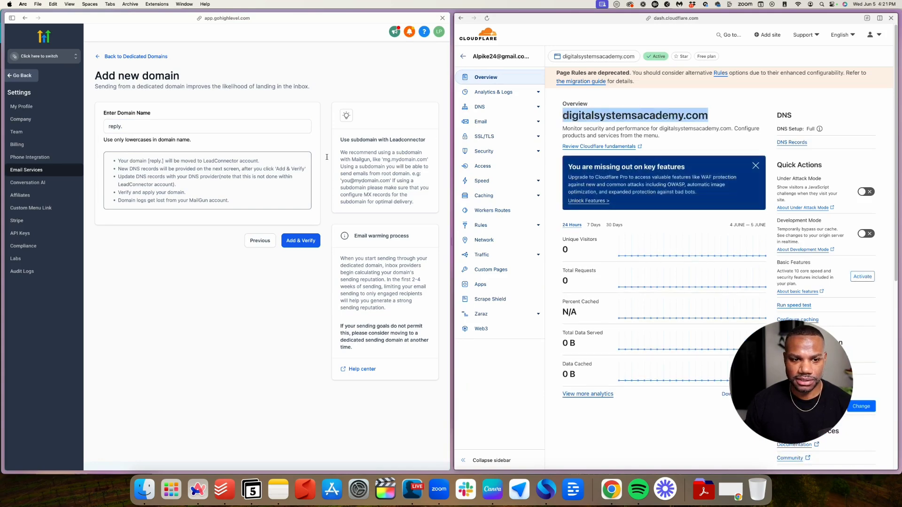
{"action": "left_click", "coordinate": [240, 127]}
{"action": "key", "text": "super+v"}
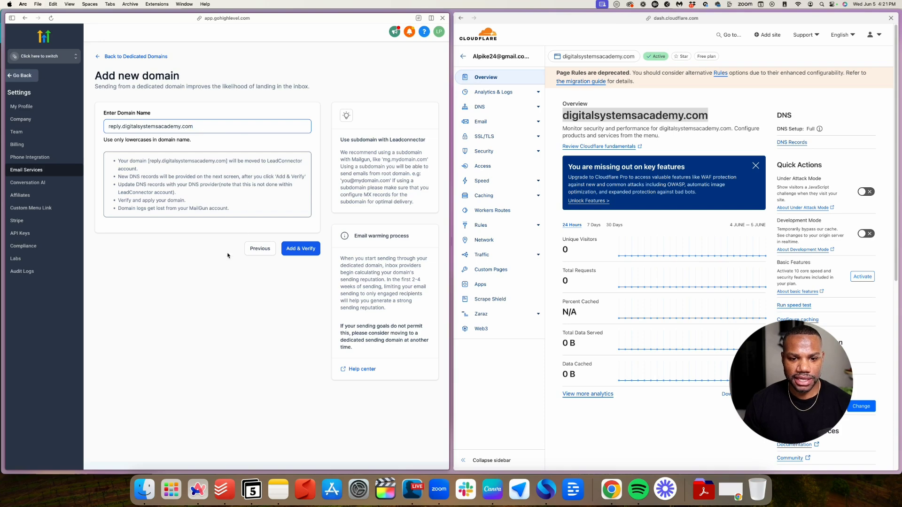
{"action": "left_click", "coordinate": [306, 253]}
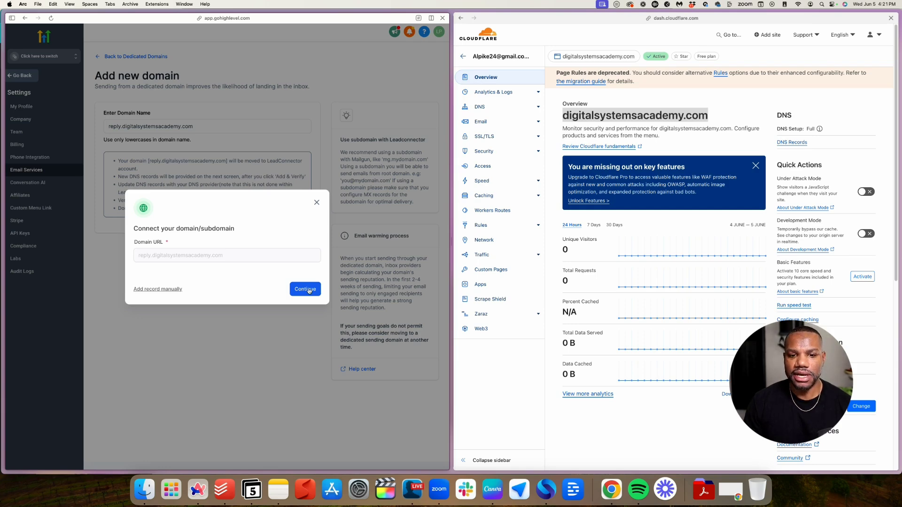
- Continue connecting reply.digitalsystemsacademy.com and authorize it through Cloudflare as its DNS provider
{"action": "left_click", "coordinate": [305, 289]}
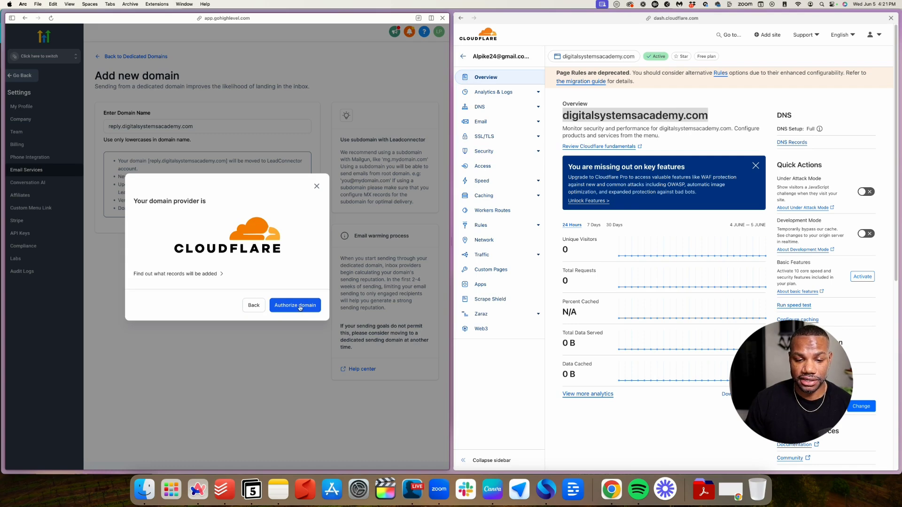
{"action": "left_click", "coordinate": [290, 307]}
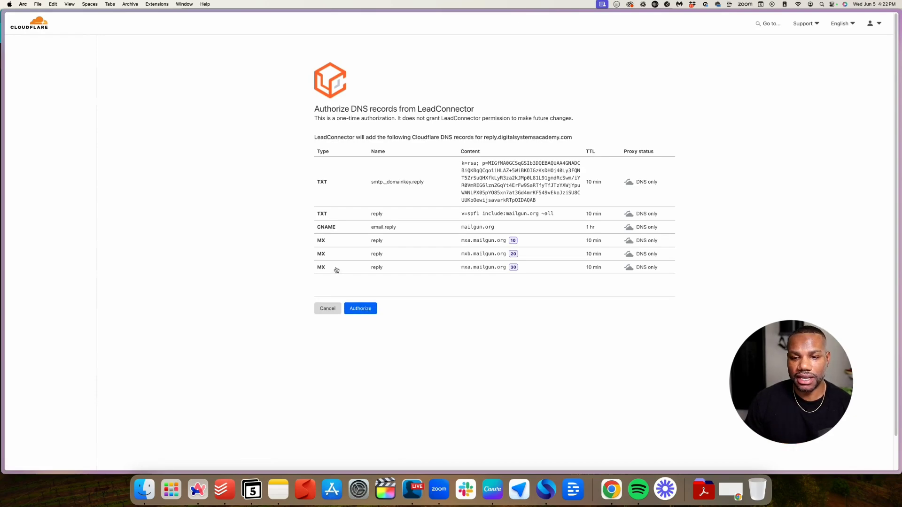
- Authorize LeadConnector to add the two TXT, one CNAME and three MX records
{"action": "left_click", "coordinate": [360, 308]}
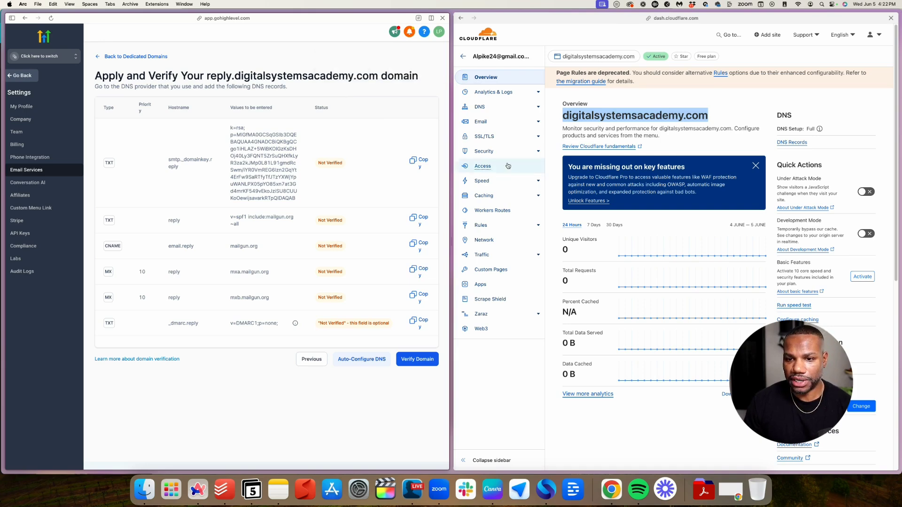
- Check the added records in Cloudflare DNS Records, then run Verify Domain twice in GoHighLevel
{"action": "left_click", "coordinate": [489, 112]}
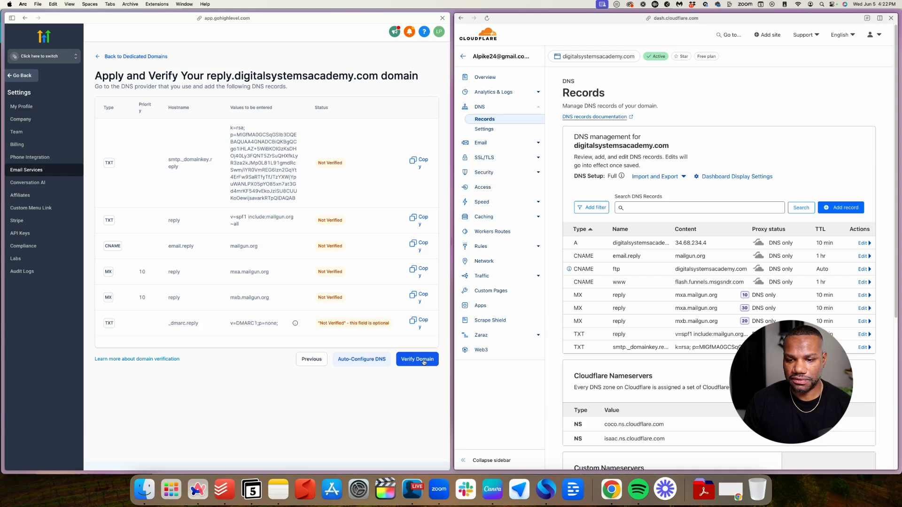
{"action": "scroll", "coordinate": [735, 339], "scroll_direction": "down", "scroll_amount": 1}
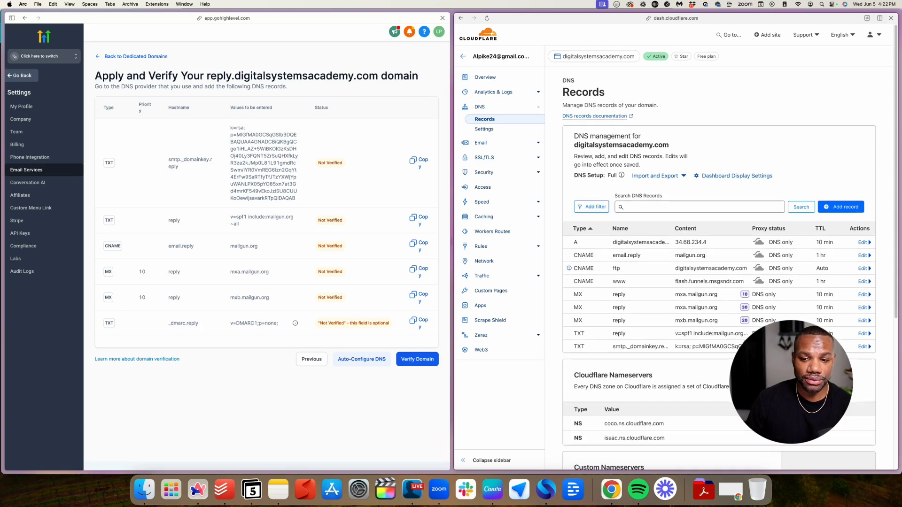
{"action": "left_click", "coordinate": [421, 361]}
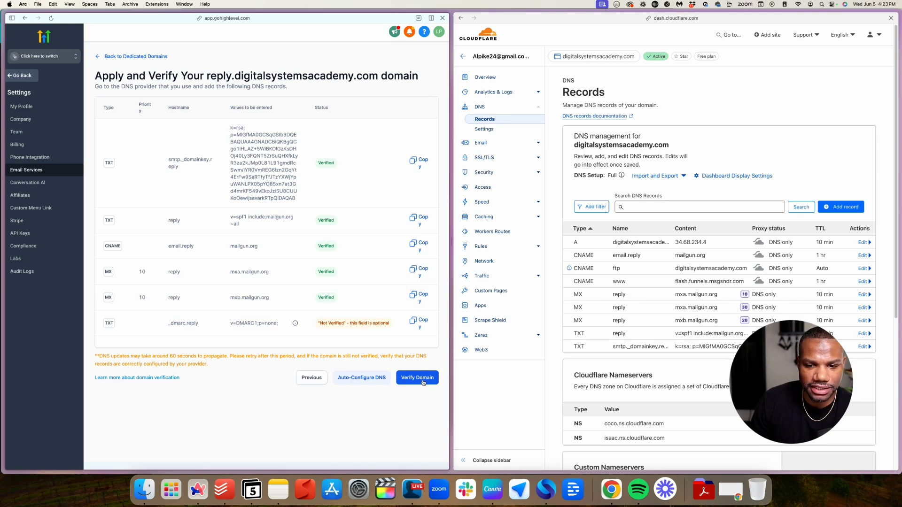
{"action": "left_click", "coordinate": [423, 382]}
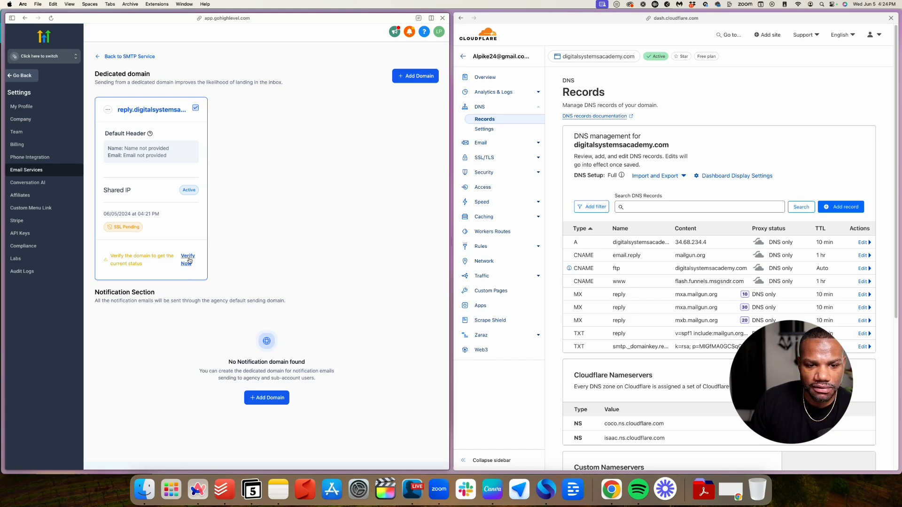
- Reopen the reply.digitalsystemsacademy.com verification page from its domain card's Verify Now
{"action": "left_click", "coordinate": [188, 260]}
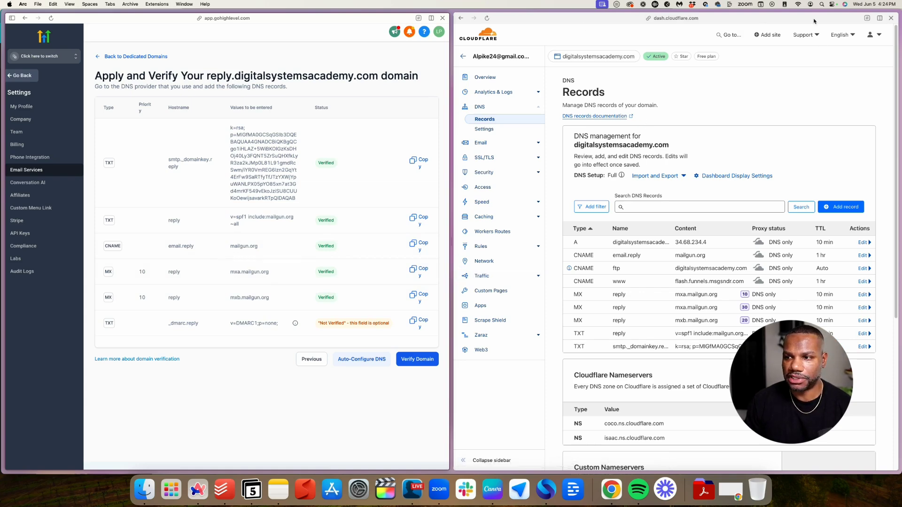
- Open Cloudflare's Add record form, with GoHighLevel's verify page in split view beside it
{"action": "left_click", "coordinate": [879, 18]}
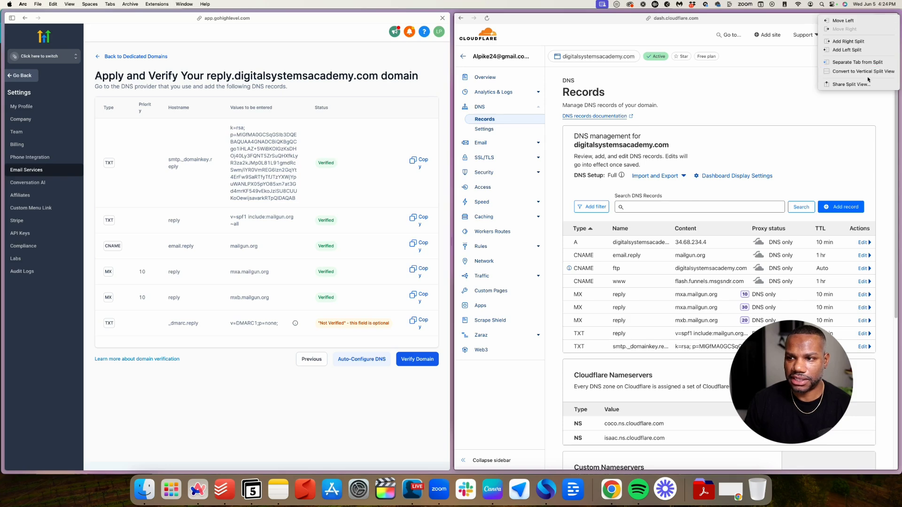
{"action": "left_click", "coordinate": [869, 62]}
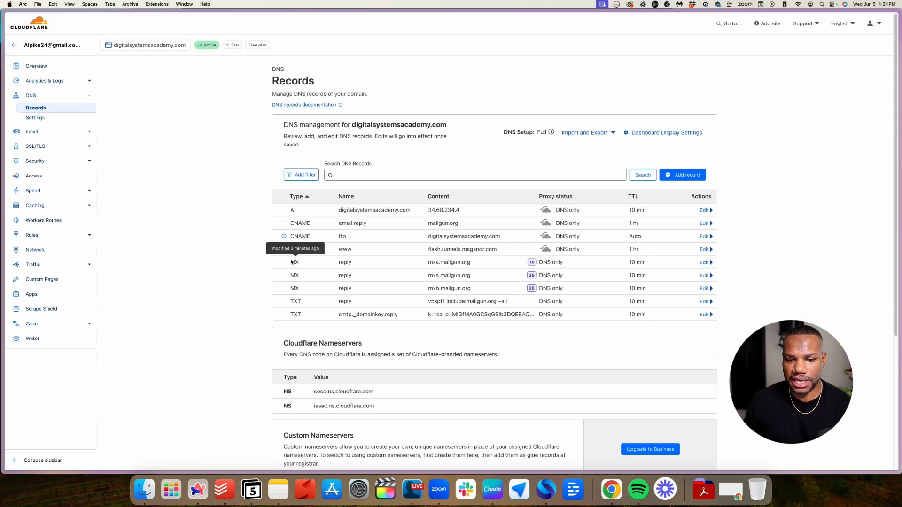
{"action": "left_click", "coordinate": [677, 176]}
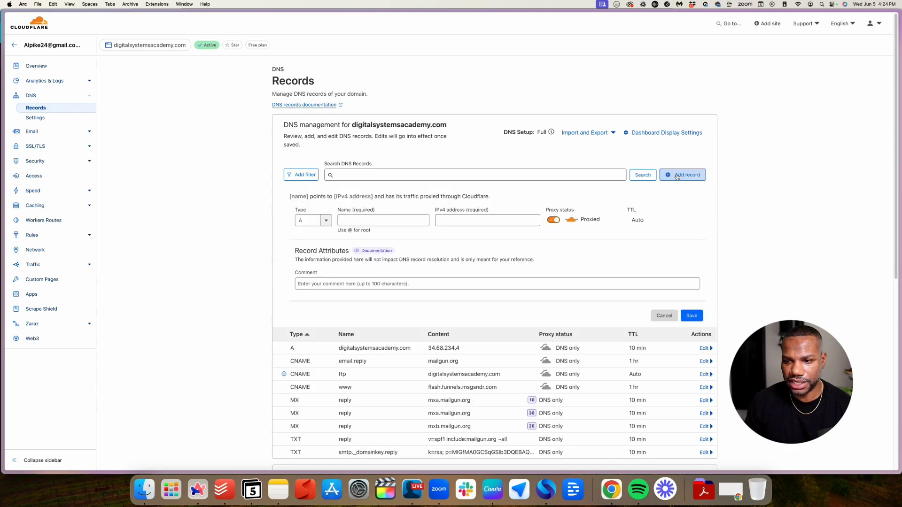
{"action": "mouse_move", "coordinate": [4, 146]}
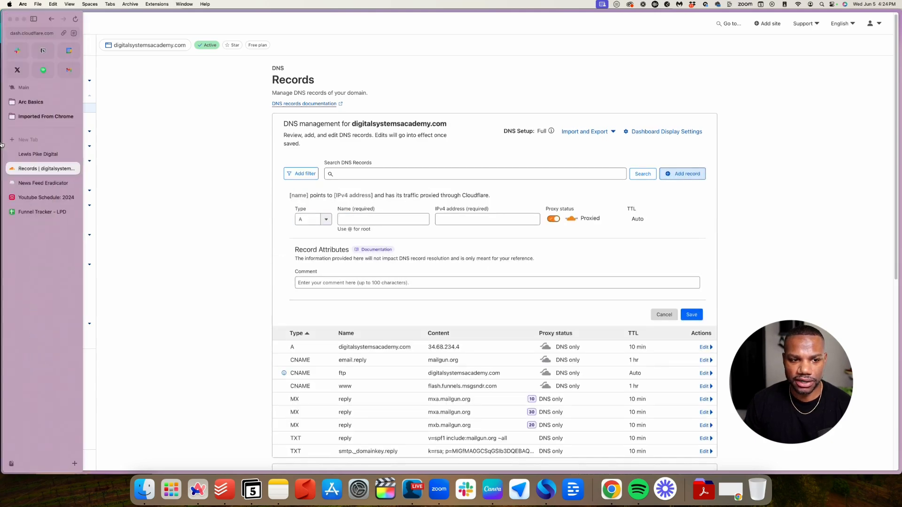
{"action": "left_click", "coordinate": [61, 154]}
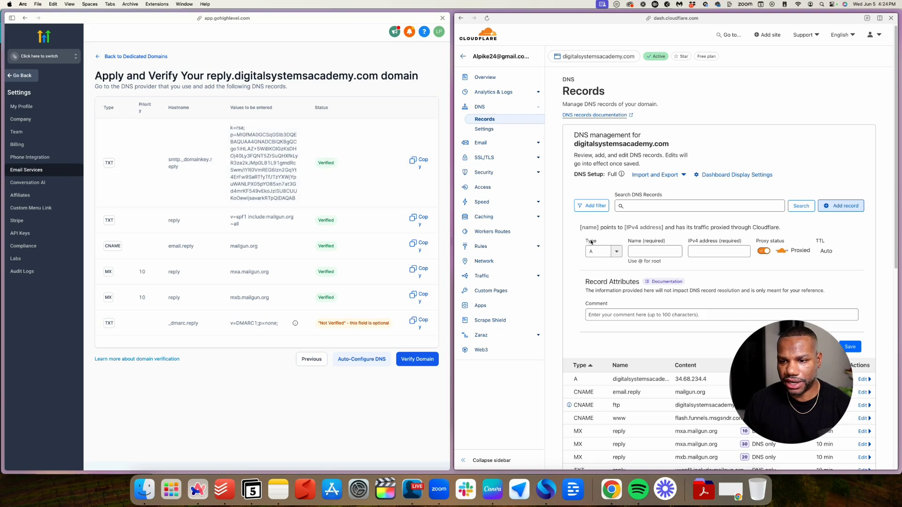
- Make the new record a TXT record holding the DKIM k=rsa key copied from GoHighLevel
{"action": "left_click", "coordinate": [615, 252]}
{"action": "scroll", "coordinate": [609, 292], "scroll_direction": "down", "scroll_amount": 2}
{"action": "scroll", "coordinate": [610, 292], "scroll_direction": "down", "scroll_amount": 5}
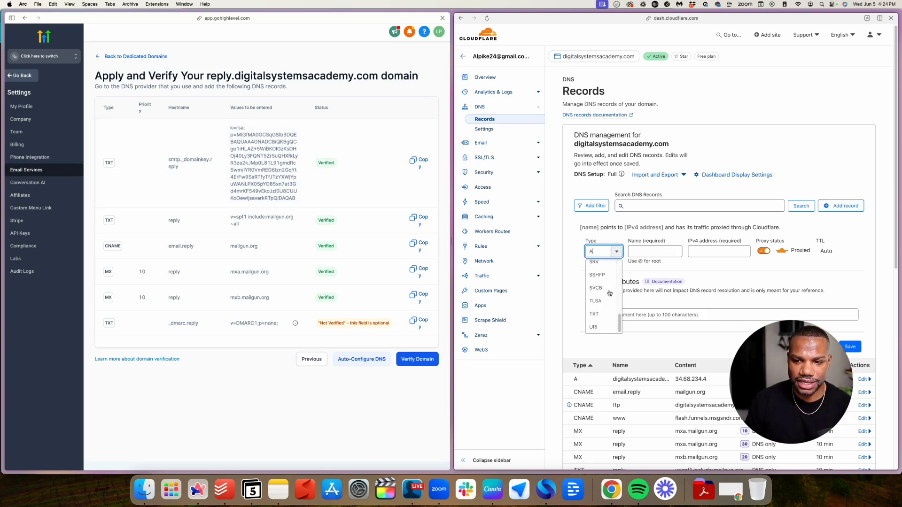
{"action": "left_click", "coordinate": [595, 327]}
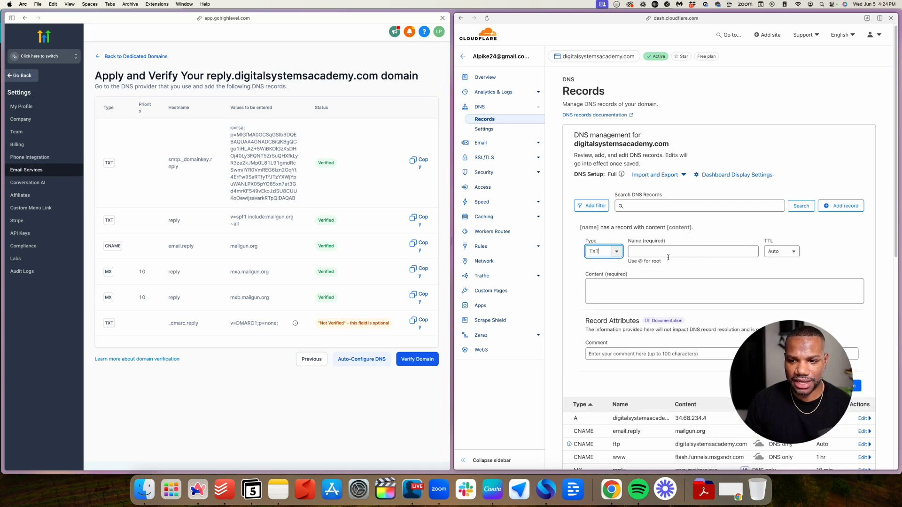
{"action": "left_click", "coordinate": [267, 168]}
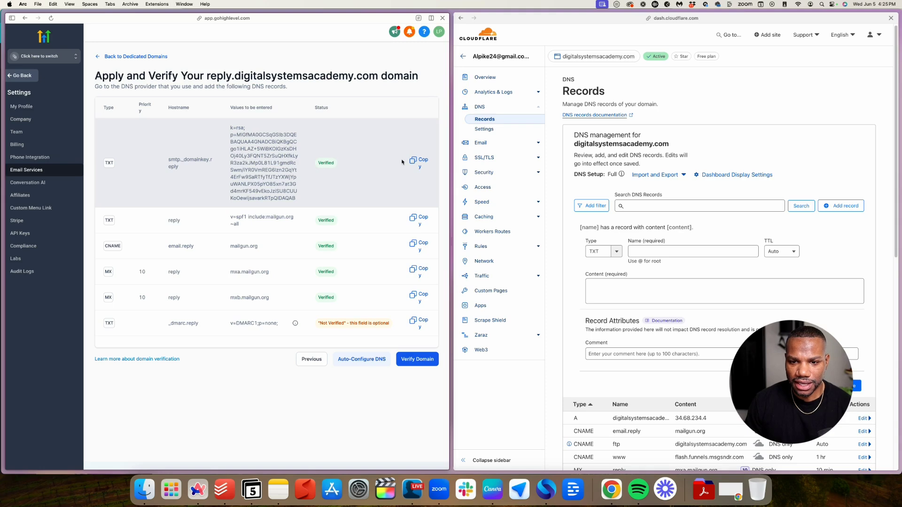
{"action": "left_click", "coordinate": [413, 160]}
{"action": "left_click", "coordinate": [617, 281]}
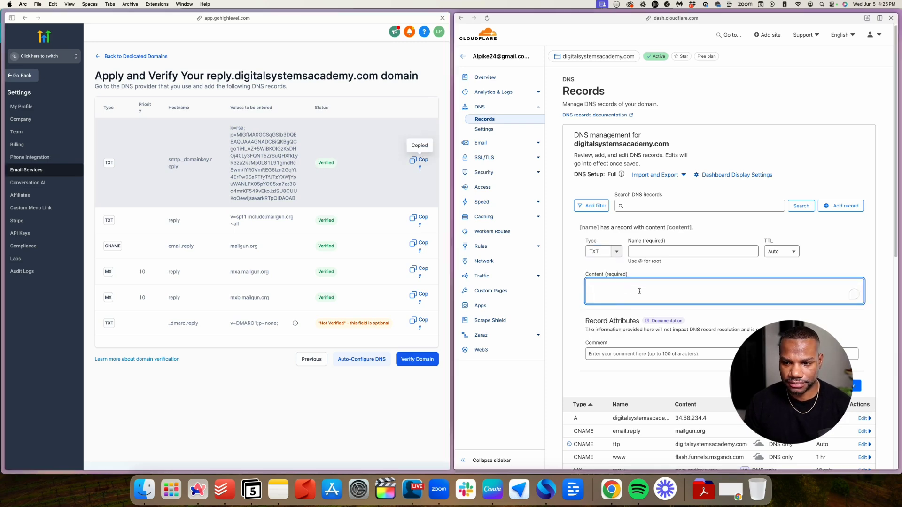
{"action": "key", "text": "super+v"}
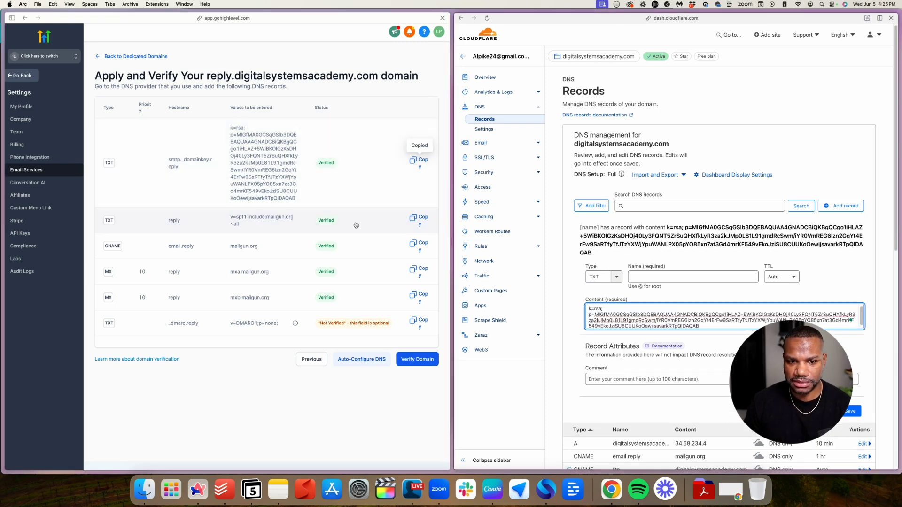
- Copy the DKIM hostname smtp._domainkey.reply into the record's Name field
{"action": "left_click", "coordinate": [187, 168]}
{"action": "triple_click", "coordinate": [188, 169]}
{"action": "key", "text": "super+c"}
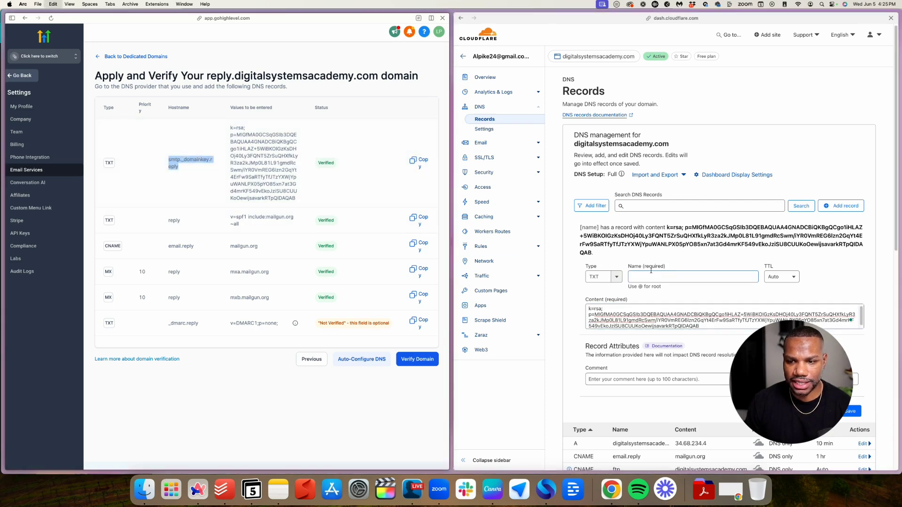
{"action": "left_click", "coordinate": [727, 276]}
{"action": "key", "text": "super+v"}
{"action": "left_click", "coordinate": [838, 261]}
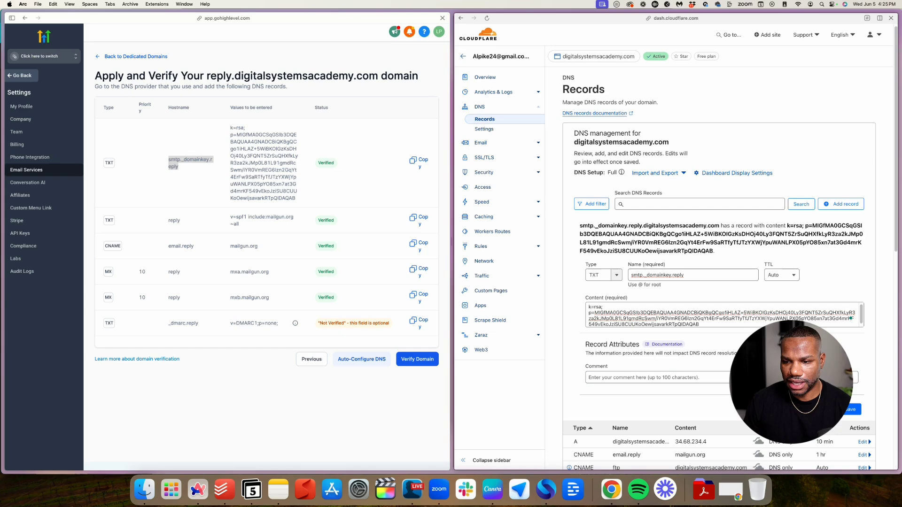
{"action": "scroll", "coordinate": [718, 244], "scroll_direction": "down", "scroll_amount": 1}
{"action": "scroll", "coordinate": [719, 244], "scroll_direction": "down", "scroll_amount": 5}
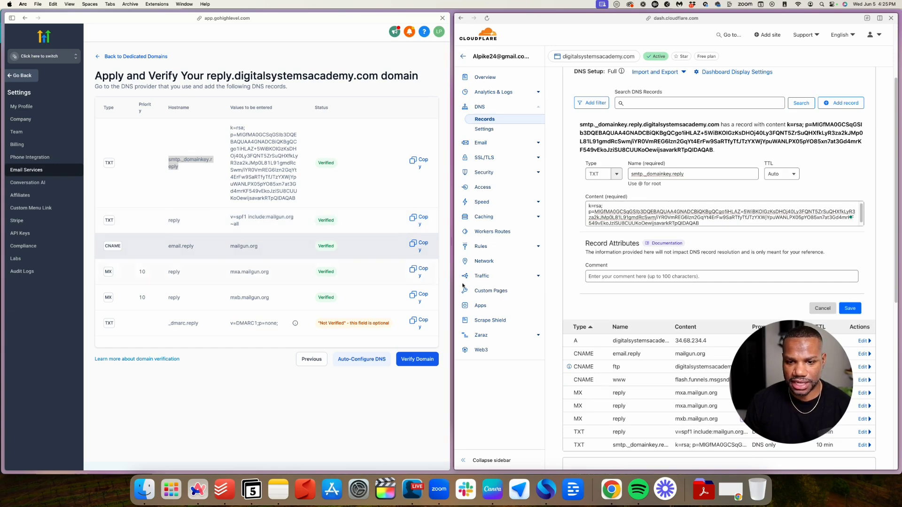
{"action": "scroll", "coordinate": [641, 299], "scroll_direction": "down", "scroll_amount": 1}
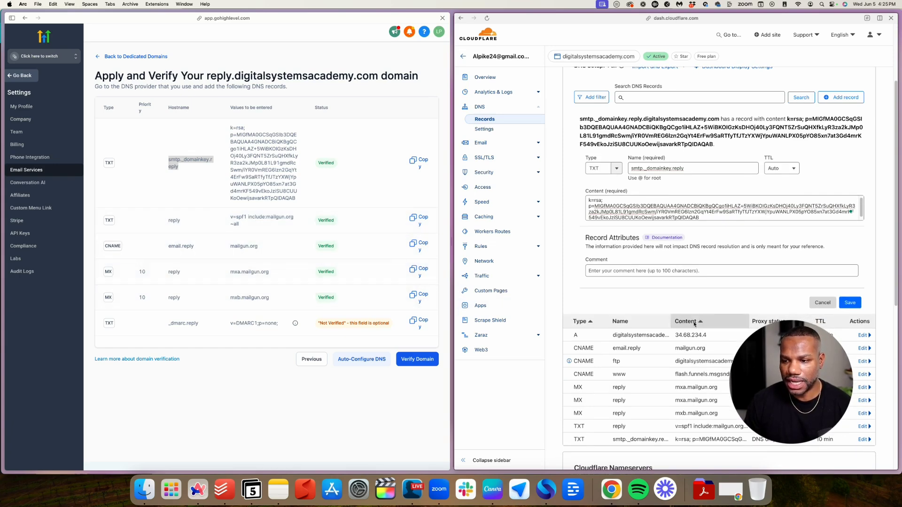
{"action": "scroll", "coordinate": [694, 324], "scroll_direction": "down", "scroll_amount": 2}
{"action": "scroll", "coordinate": [698, 312], "scroll_direction": "up", "scroll_amount": 3}
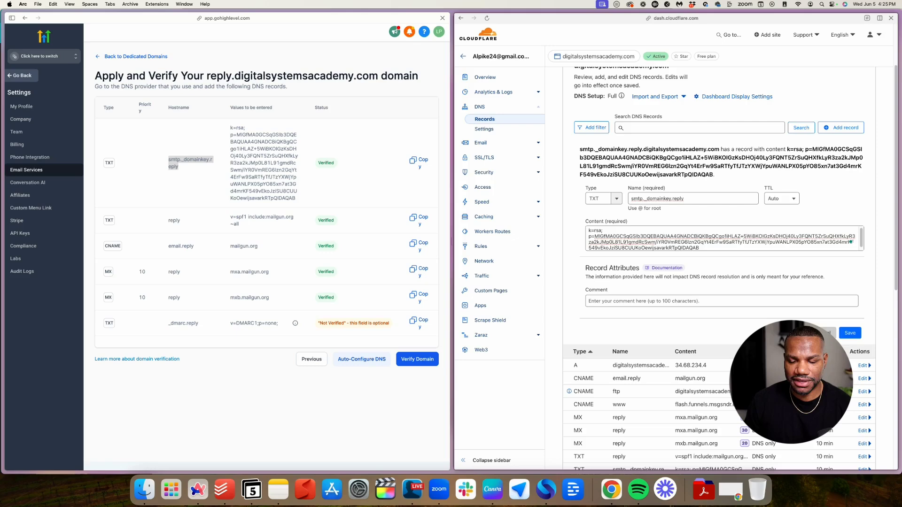
- Save the smtp._domainkey.reply TXT record, then re-verify the reply domain in GoHighLevel
{"action": "left_click", "coordinate": [827, 333]}
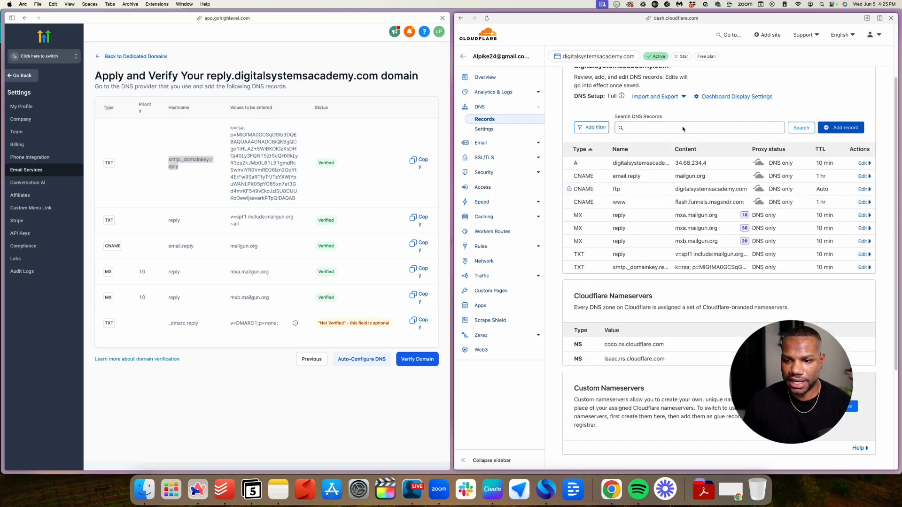
{"action": "scroll", "coordinate": [718, 263], "scroll_direction": "down", "scroll_amount": 5}
{"action": "left_click", "coordinate": [413, 378]}
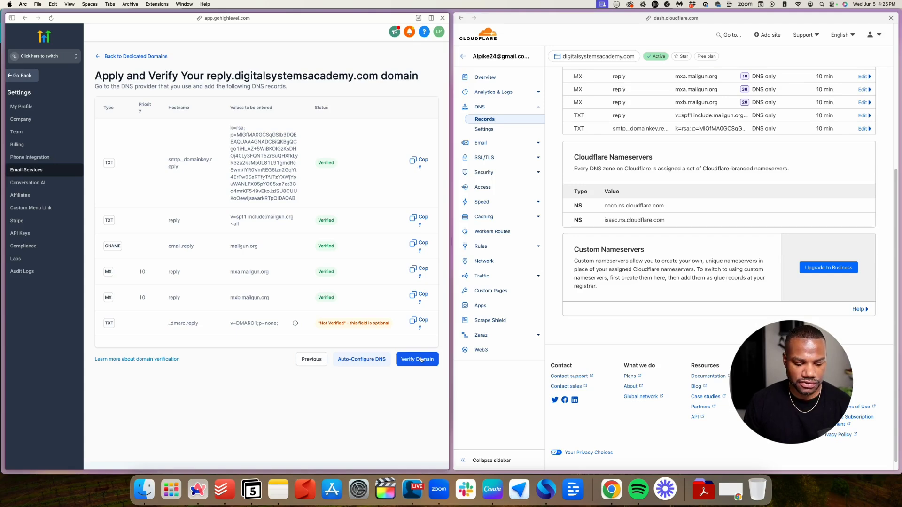
{"action": "left_click", "coordinate": [421, 360]}
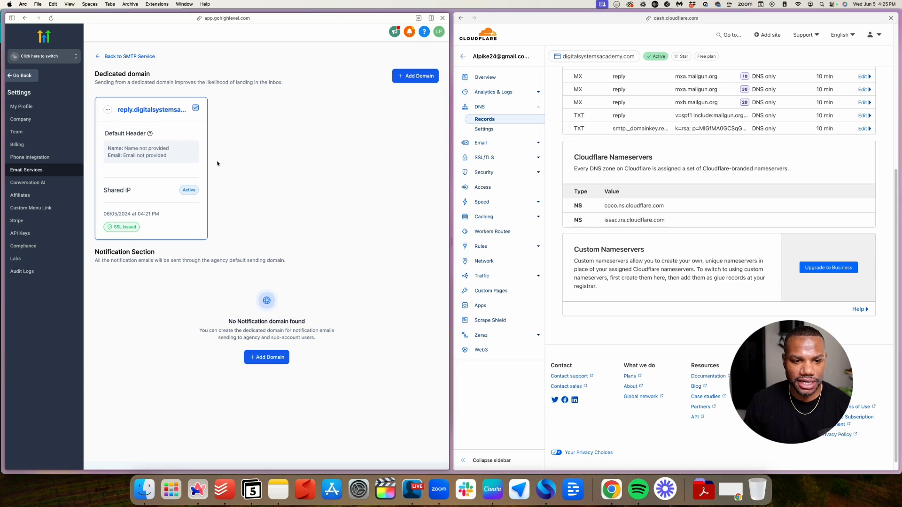
- Review the dedicated domain details, then show the Location Settings under Advanced Settings
{"action": "left_click", "coordinate": [100, 57]}
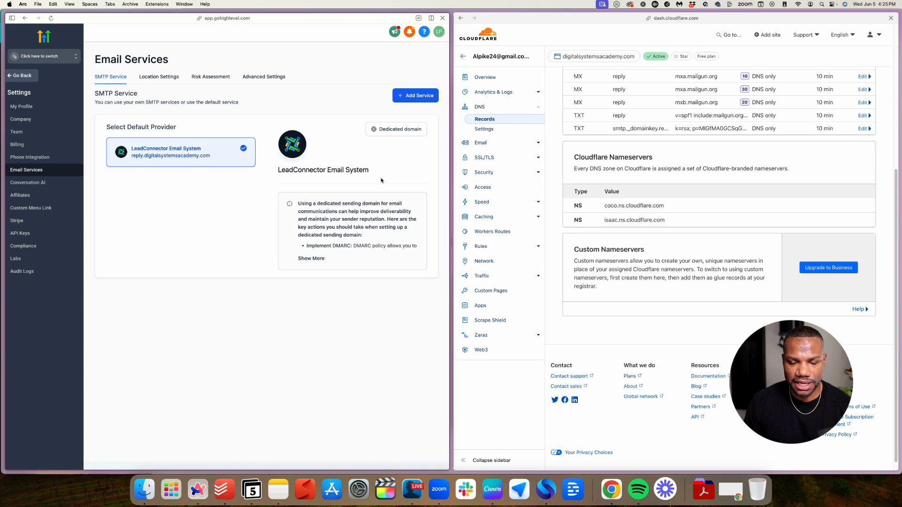
{"action": "left_click", "coordinate": [394, 131]}
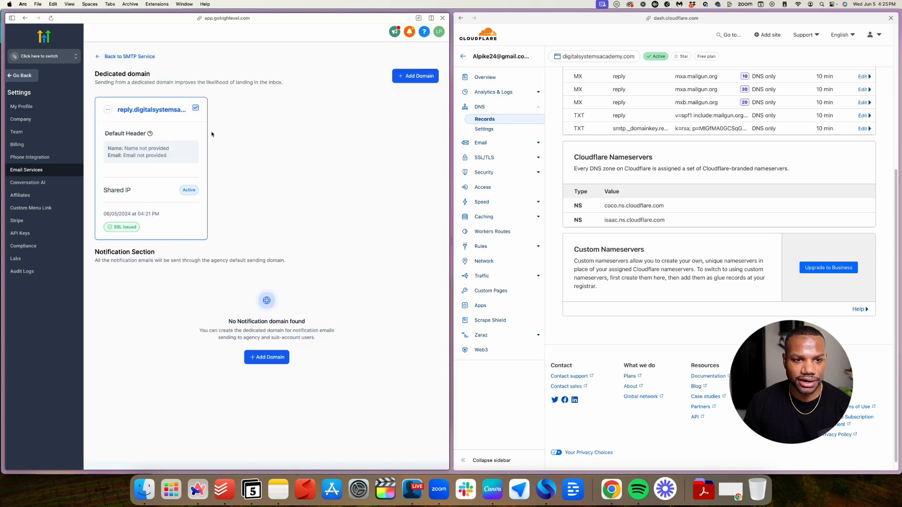
{"action": "left_click", "coordinate": [114, 57]}
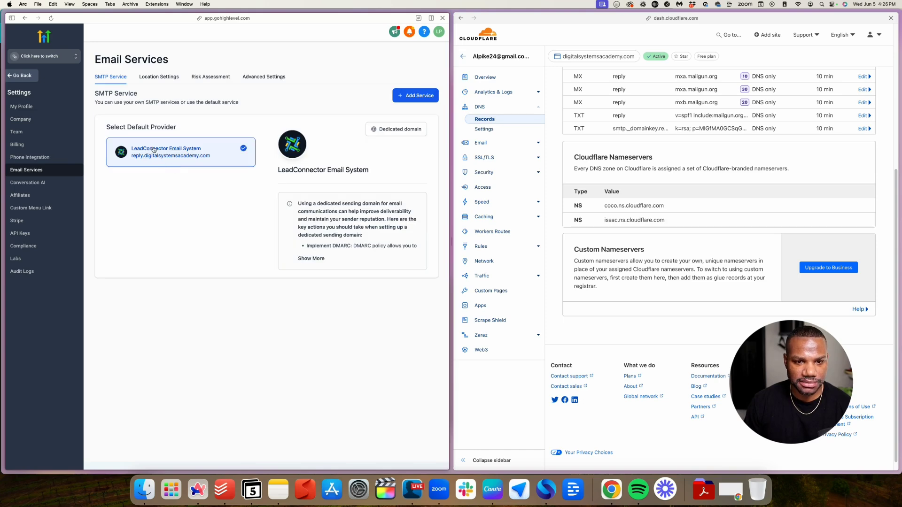
{"action": "left_click", "coordinate": [256, 78]}
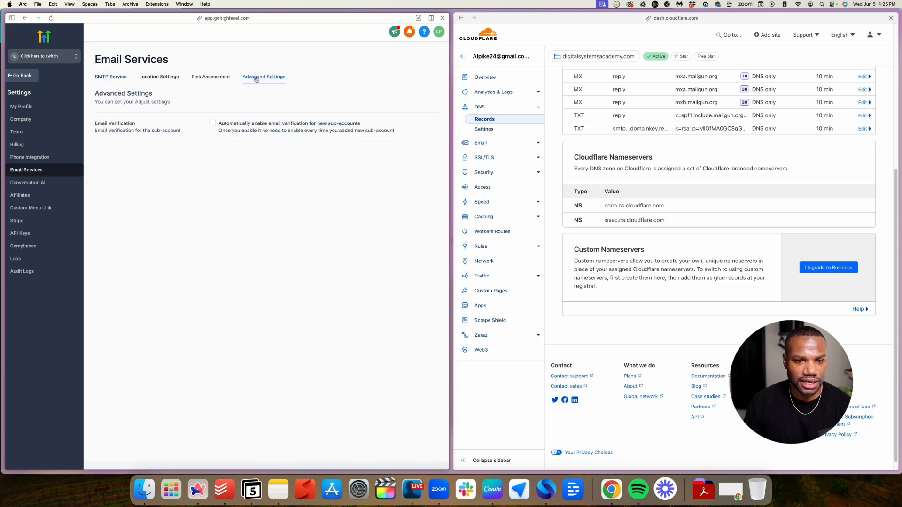
{"action": "left_click", "coordinate": [150, 79]}
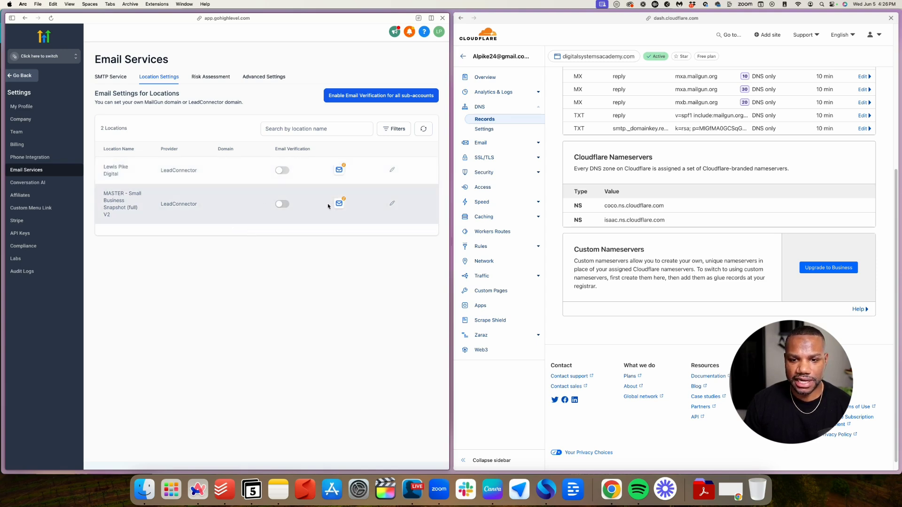
- Set Lewis Pike Digital's LeadConnector domain to reply.digitalsystemsacademy.com and save it
{"action": "left_click", "coordinate": [392, 170]}
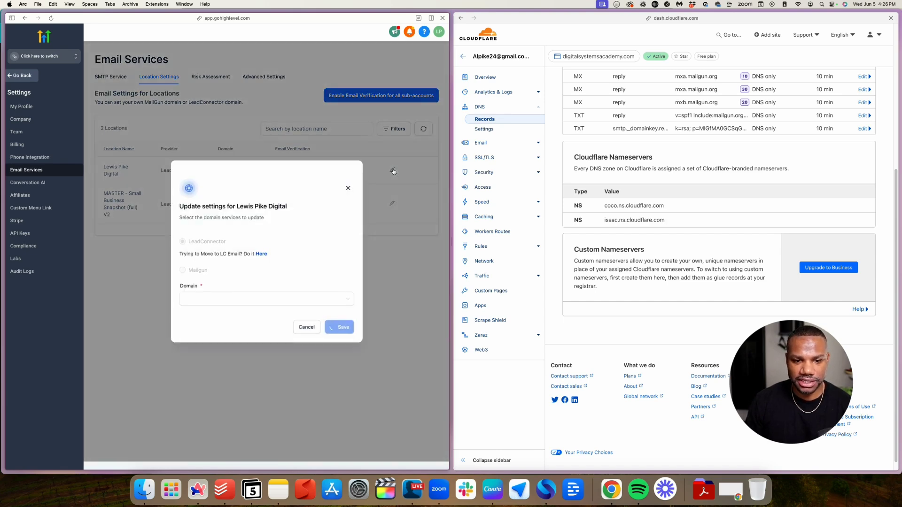
{"action": "left_click", "coordinate": [245, 306]}
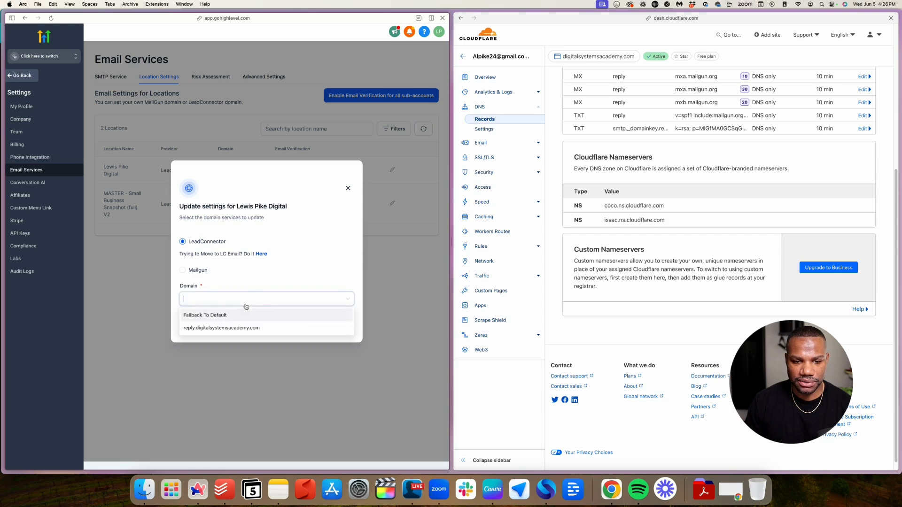
{"action": "left_click", "coordinate": [239, 329]}
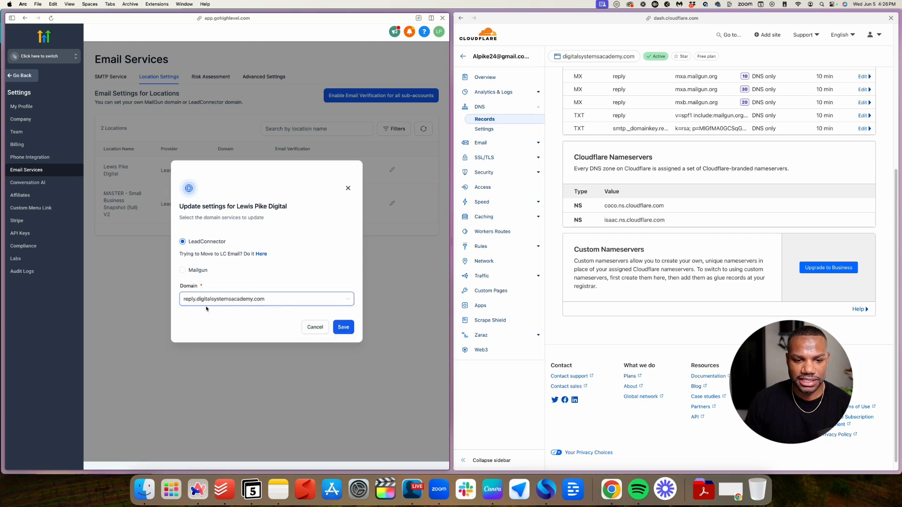
{"action": "left_click", "coordinate": [344, 327]}
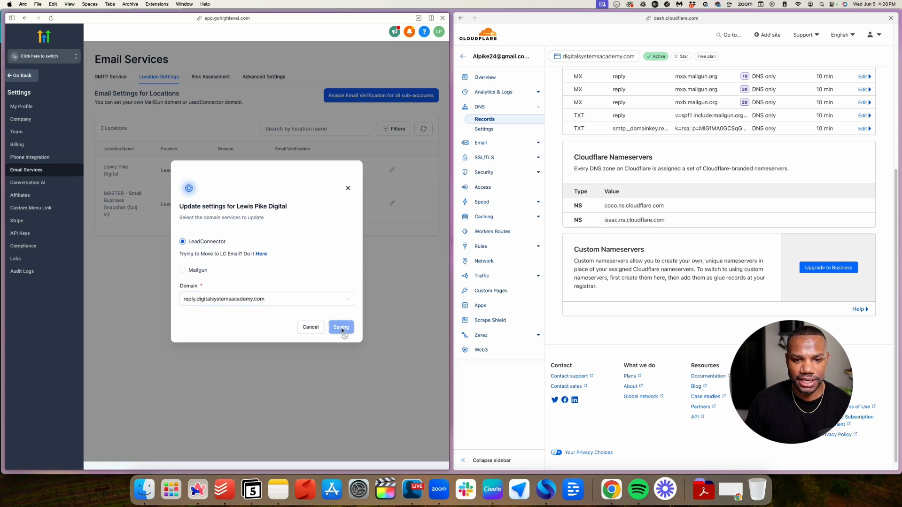